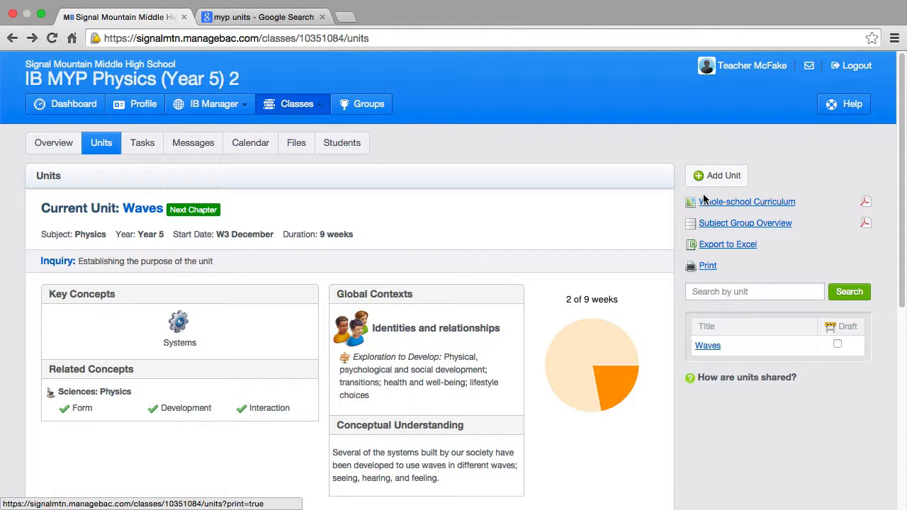
# - Open the Waves unit plan for editing and go to its Assessment section
pyautogui.click(145, 212)
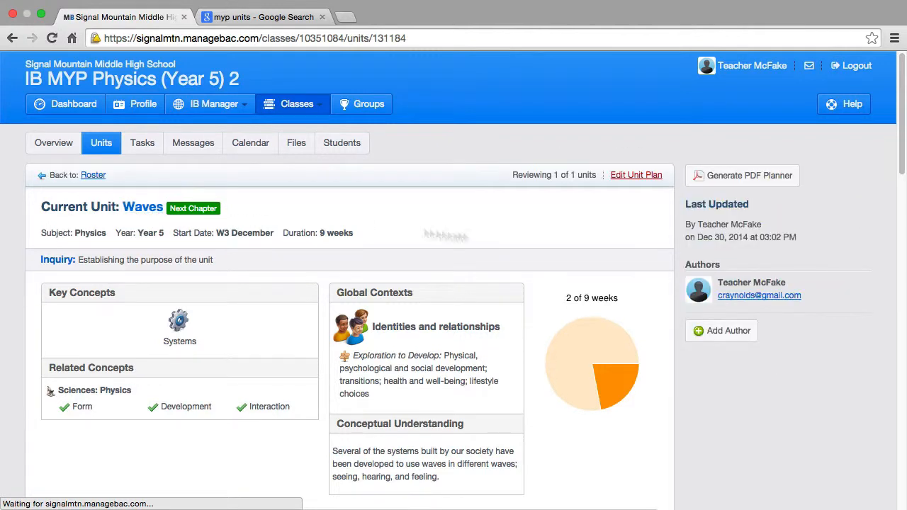
pyautogui.click(634, 177)
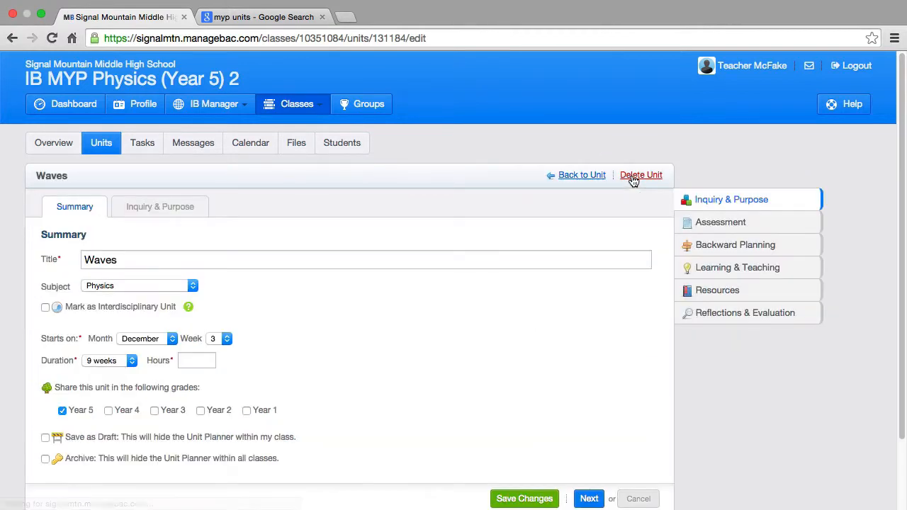
pyautogui.click(729, 231)
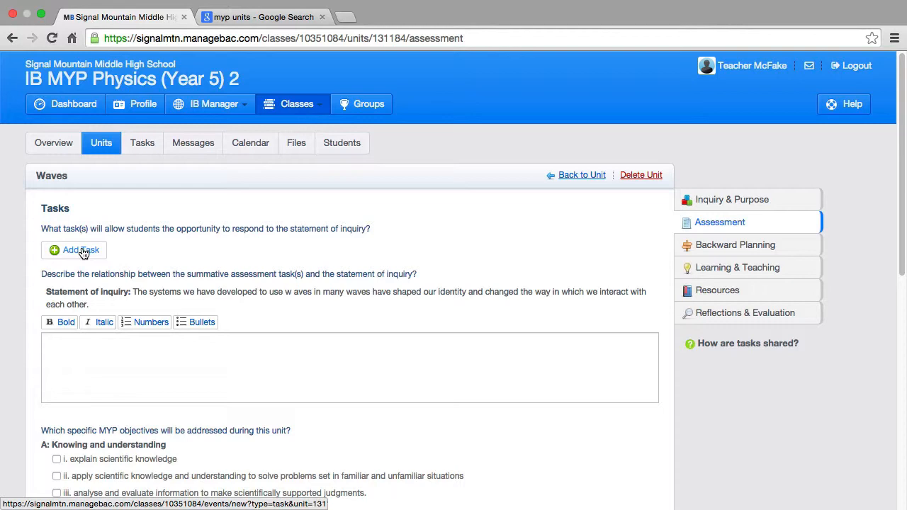
# - Select all four objectives under D: Reflecting on the impacts of science, choose assessment criterion D, and save the changes
pyautogui.scroll(-1, 135, 263)
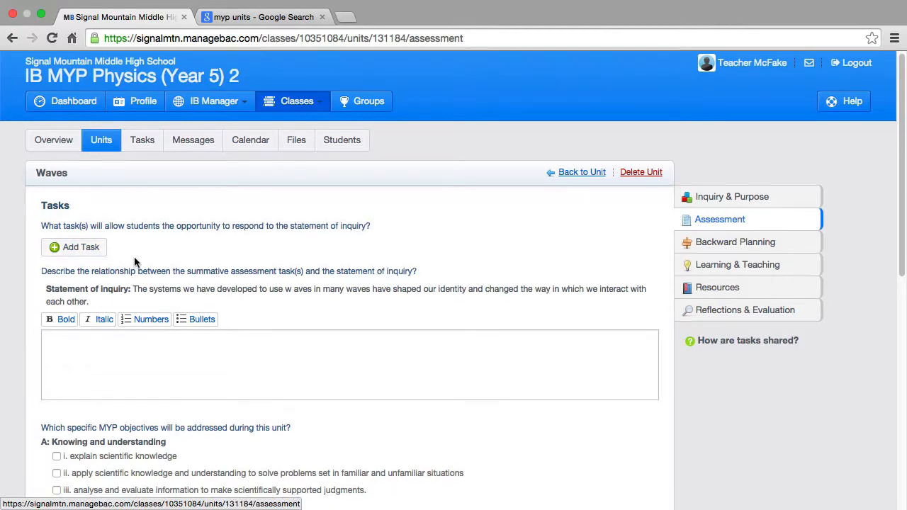
pyautogui.scroll(1, 135, 263)
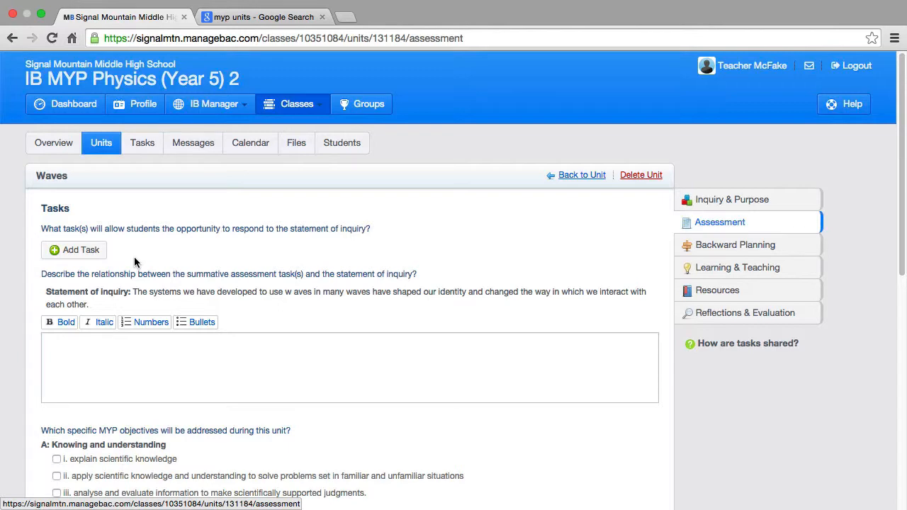
pyautogui.scroll(-5, 135, 263)
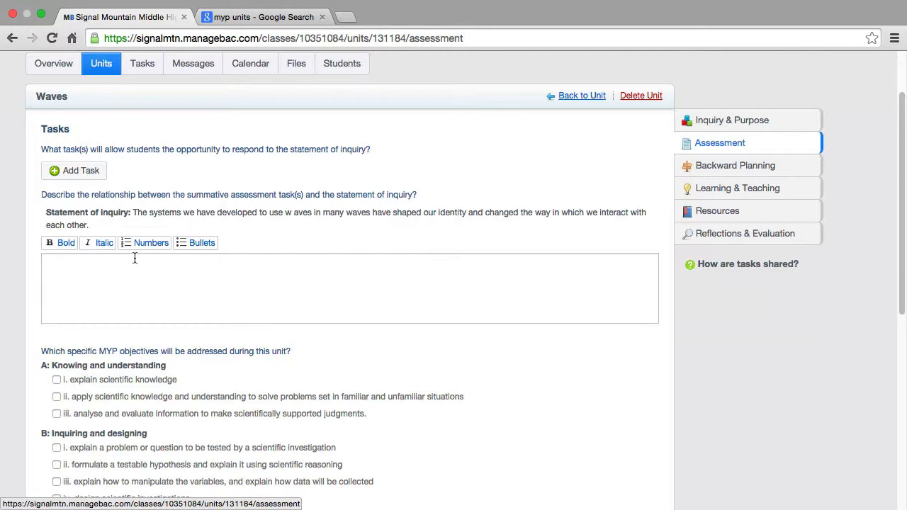
pyautogui.scroll(-10, 259, 366)
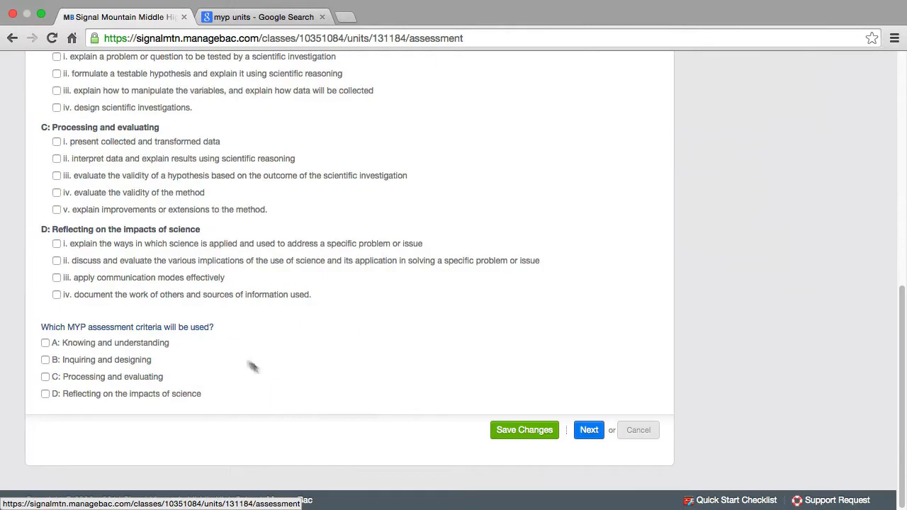
pyautogui.click(56, 243)
pyautogui.click(56, 261)
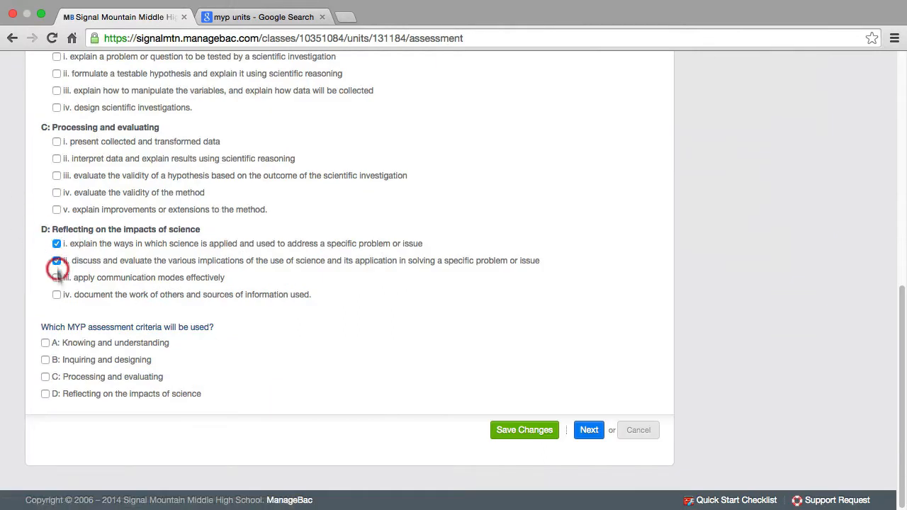
pyautogui.click(57, 278)
pyautogui.click(56, 295)
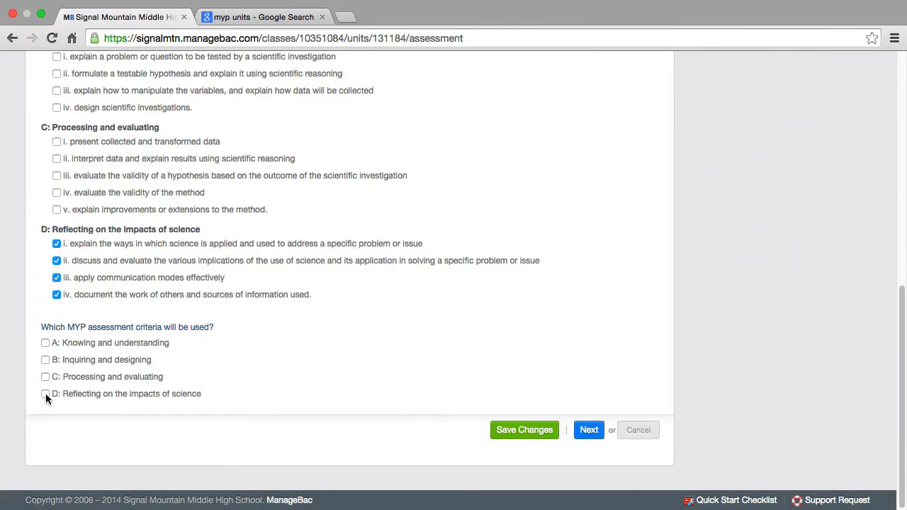
pyautogui.click(45, 394)
pyautogui.click(550, 437)
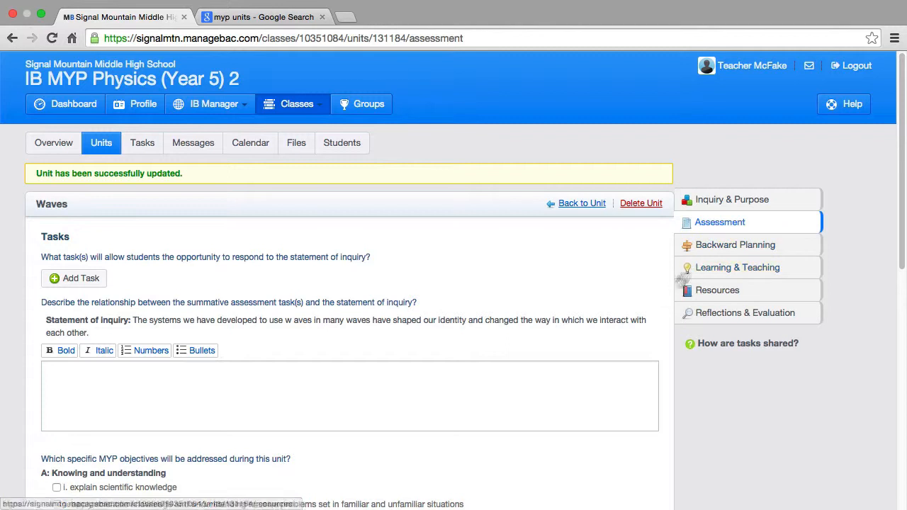
# - In the unit's Backward Planning content, add a knowledge or skill entry described as "Investigate simple harmonic motion."
pyautogui.click(718, 248)
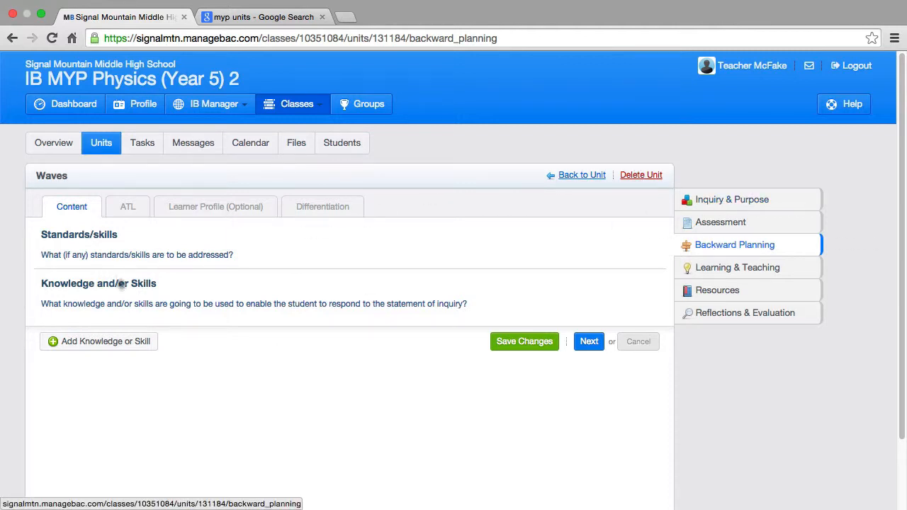
pyautogui.moveTo(41, 258); pyautogui.dragTo(253, 256)
pyautogui.click(237, 256)
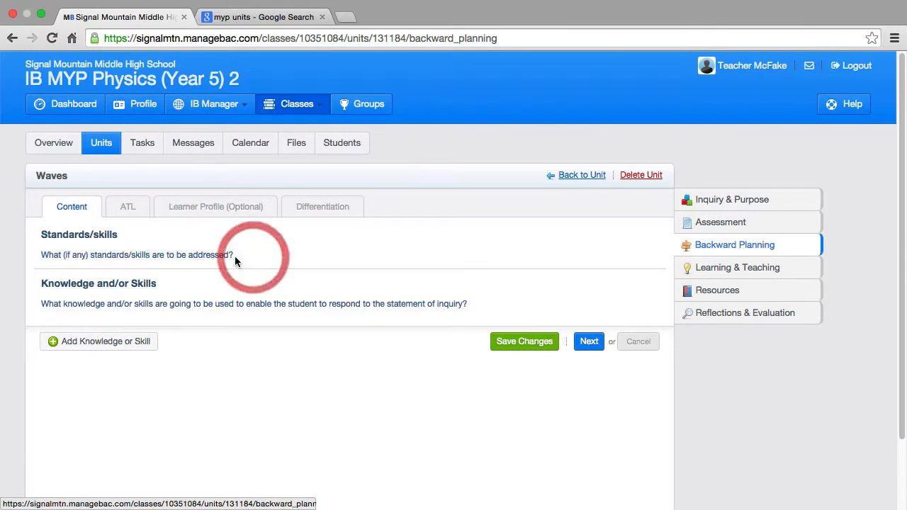
pyautogui.click(119, 344)
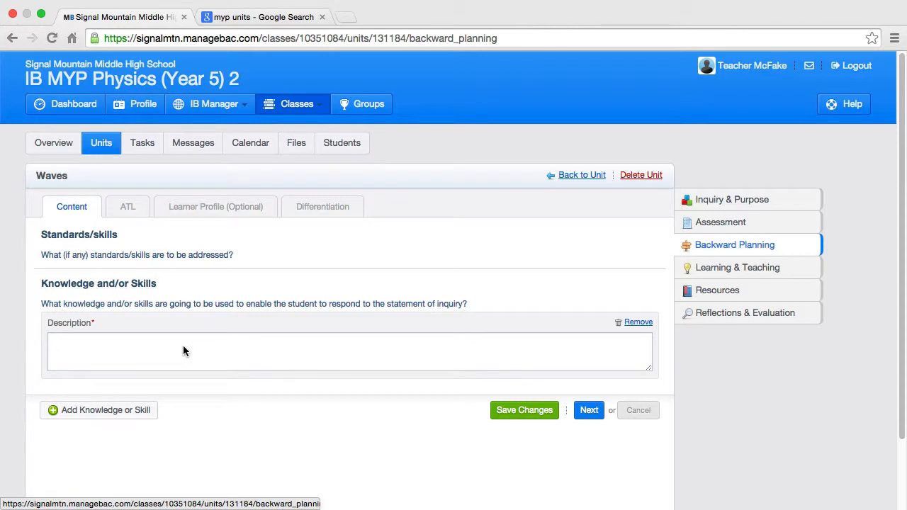
pyautogui.click(111, 348)
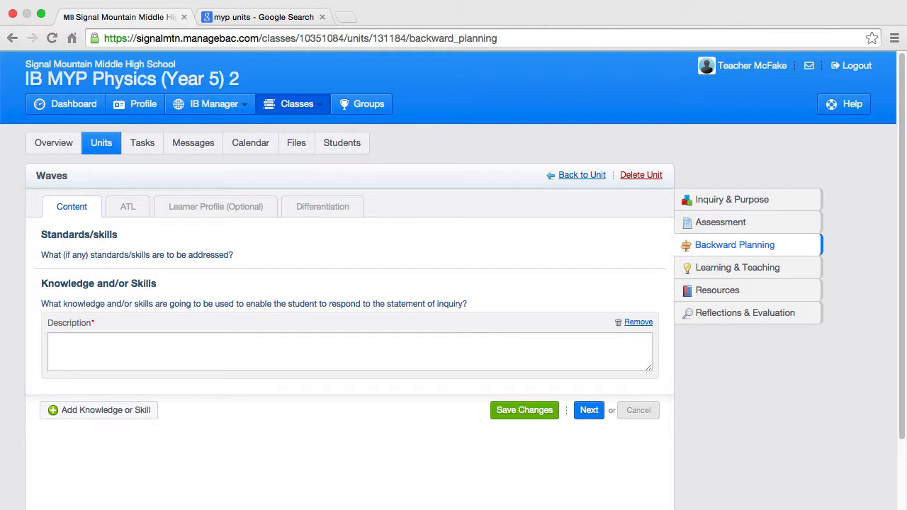
pyautogui.click(139, 360)
pyautogui.write('Investigate simple harmonic motion.')
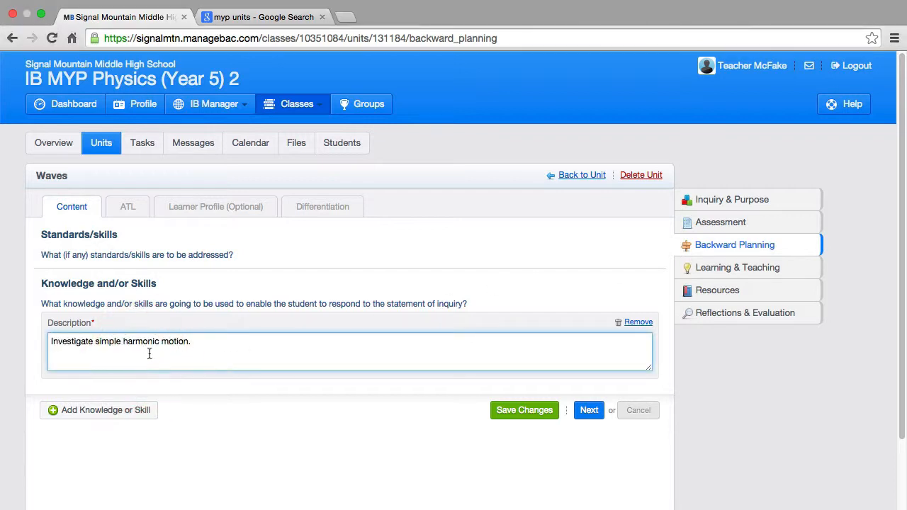
# - Add and save a second knowledge or skill entry: "Investigate and analyze wavelength, frequency, and amplitude of longitudinal and transverse waves."
pyautogui.click(133, 409)
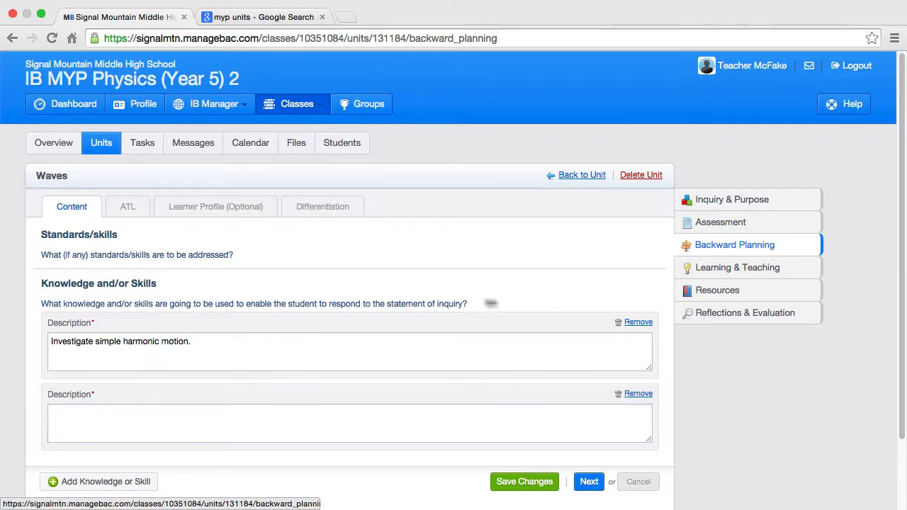
pyautogui.click(239, 423)
pyautogui.write('Investigate and analyze wavelength, frequency, and amplitude of longitudinal and transverse waves.')
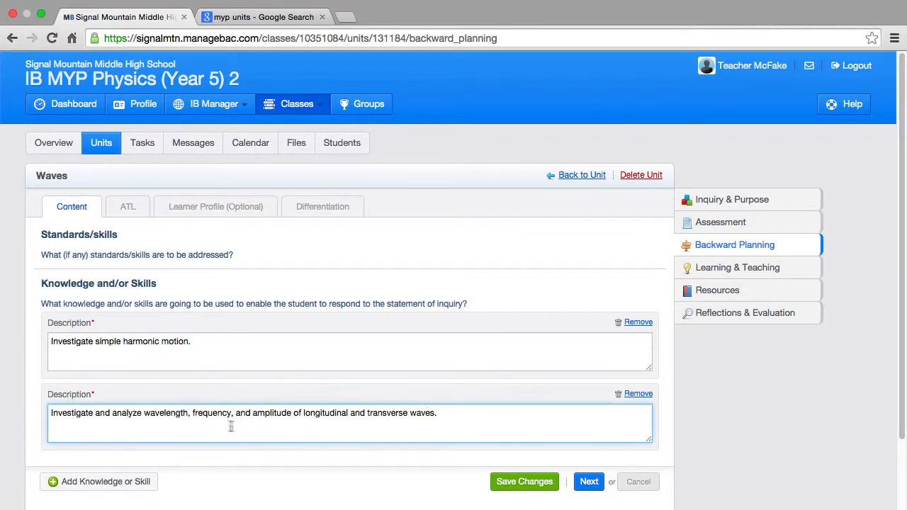
pyautogui.scroll(-1, 294, 458)
pyautogui.scroll(-3, 294, 459)
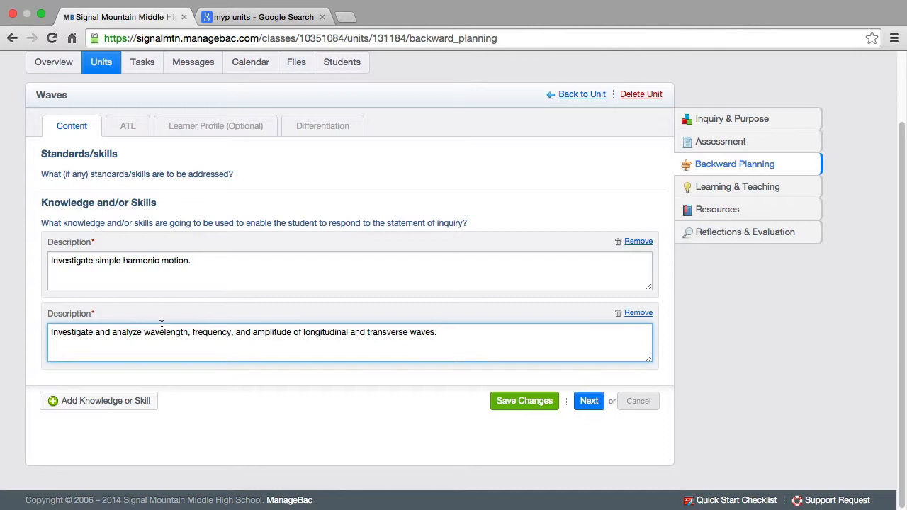
pyautogui.click(525, 401)
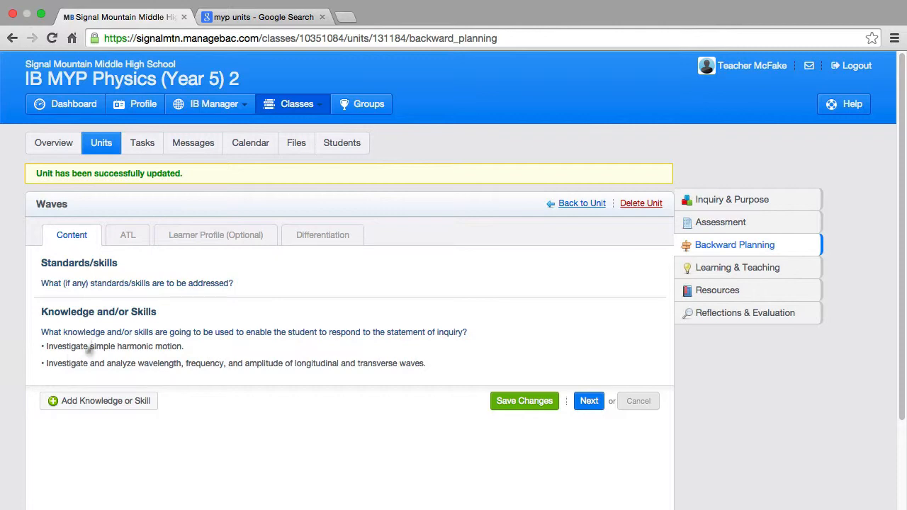
# - In the ATL planning, select the first six Communication skills, from "Give and receive meaningful feedback" through "Interpret and use effectively modes of non-verbal communication"
pyautogui.click(126, 237)
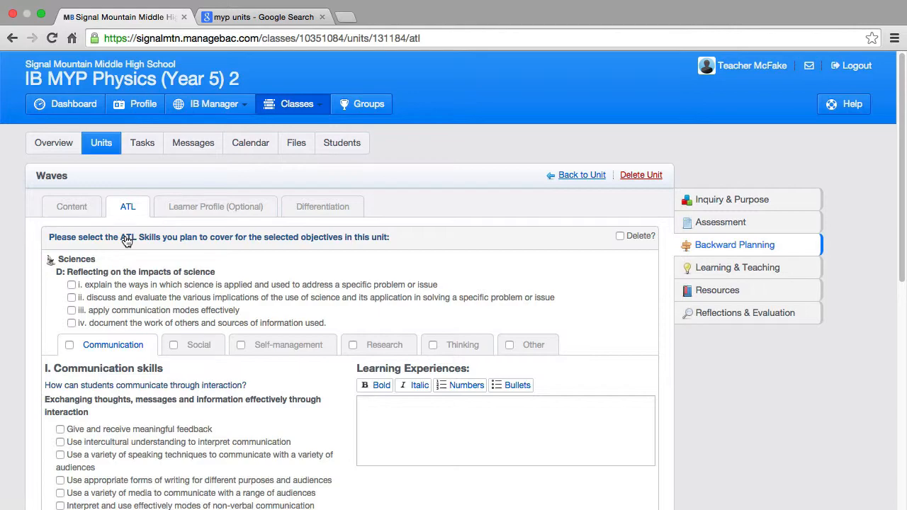
pyautogui.scroll(-5, 130, 170)
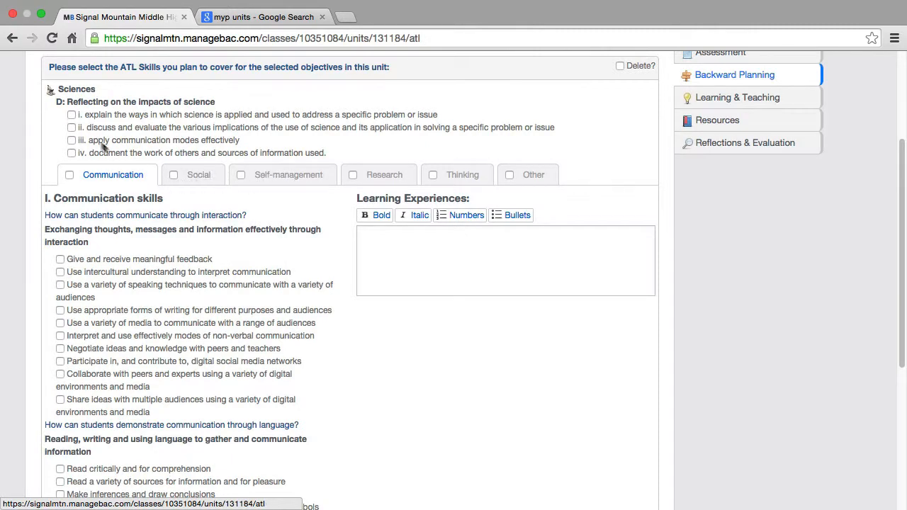
pyautogui.scroll(-1, 332, 297)
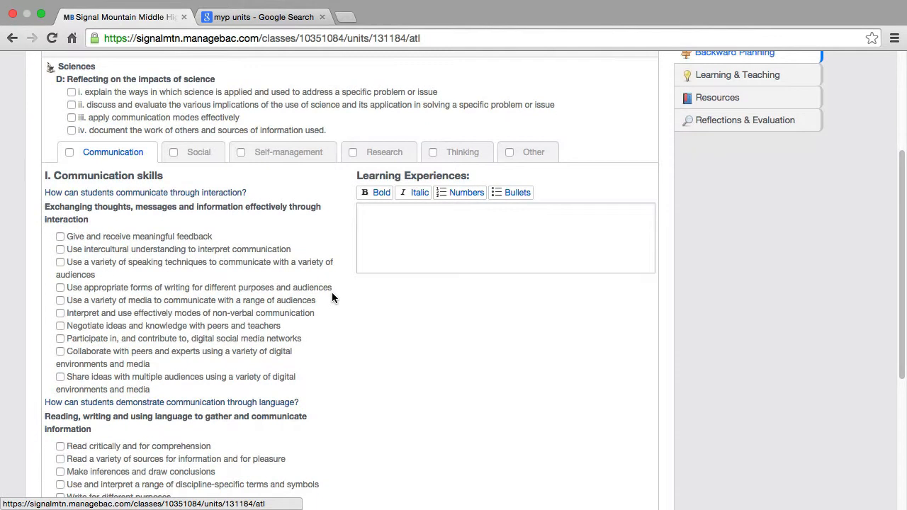
pyautogui.click(61, 236)
pyautogui.click(60, 250)
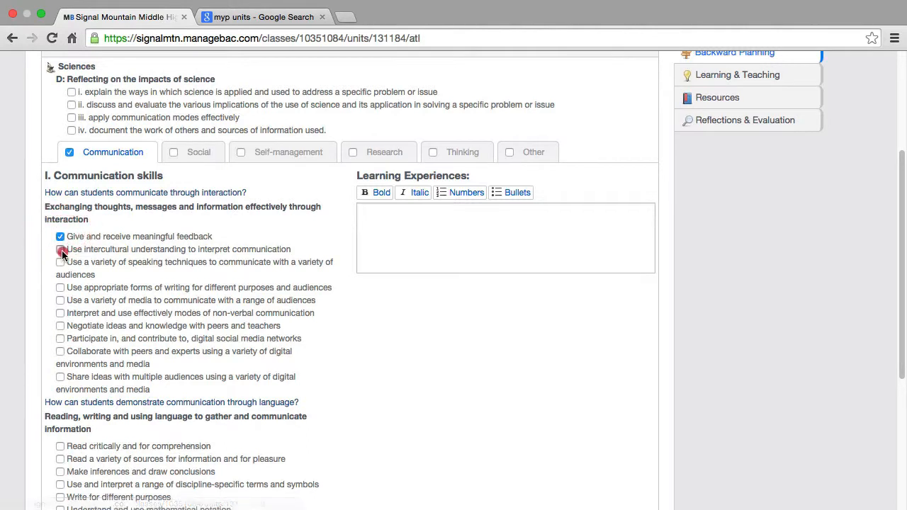
pyautogui.click(60, 262)
pyautogui.click(60, 288)
pyautogui.click(60, 301)
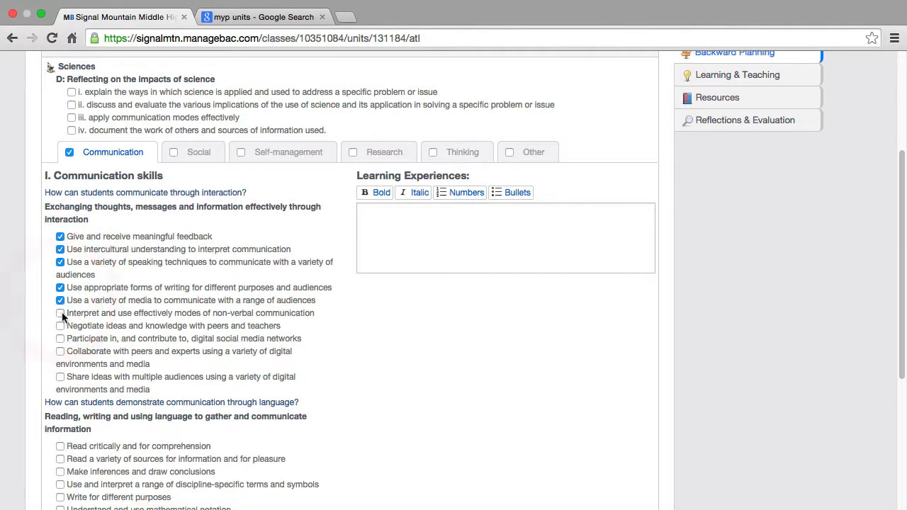
pyautogui.click(60, 313)
# - Select the six Social collaboration skills from "Practise empathy" through "Build consensus"
pyautogui.click(200, 153)
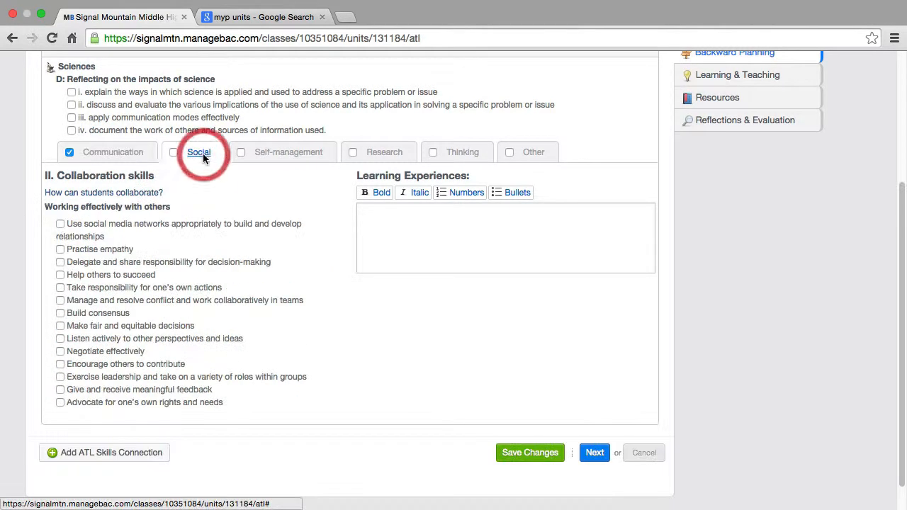
pyautogui.click(61, 249)
pyautogui.click(61, 262)
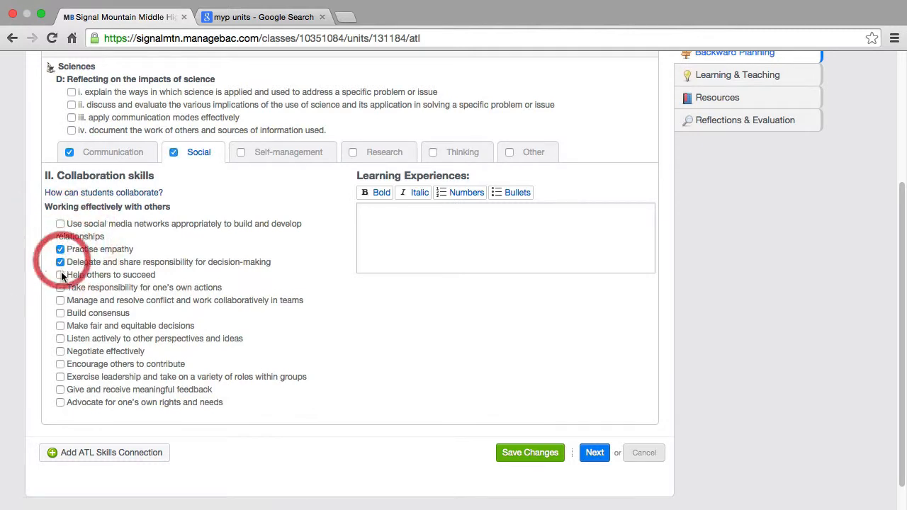
pyautogui.click(60, 275)
pyautogui.click(60, 288)
pyautogui.click(61, 301)
pyautogui.click(61, 313)
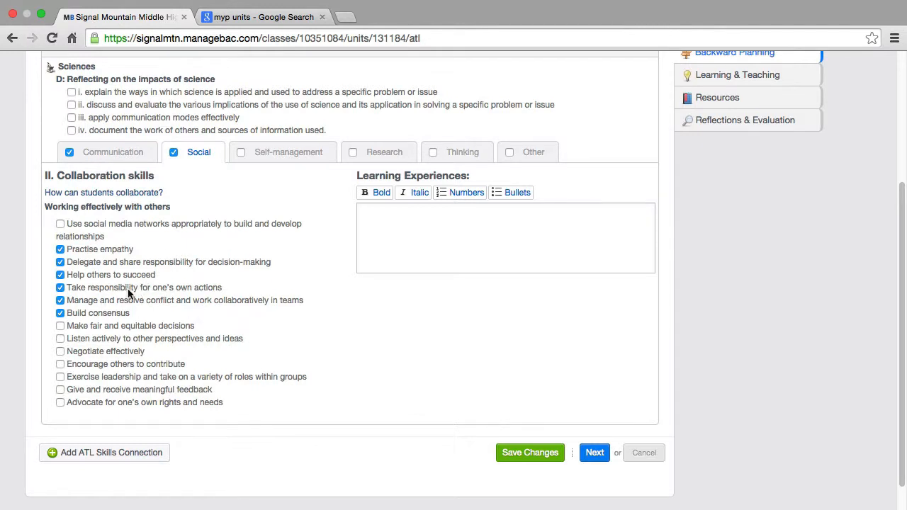
# - Review the Communication skills with their Learning Experiences field and save the ATL selections
pyautogui.click(113, 152)
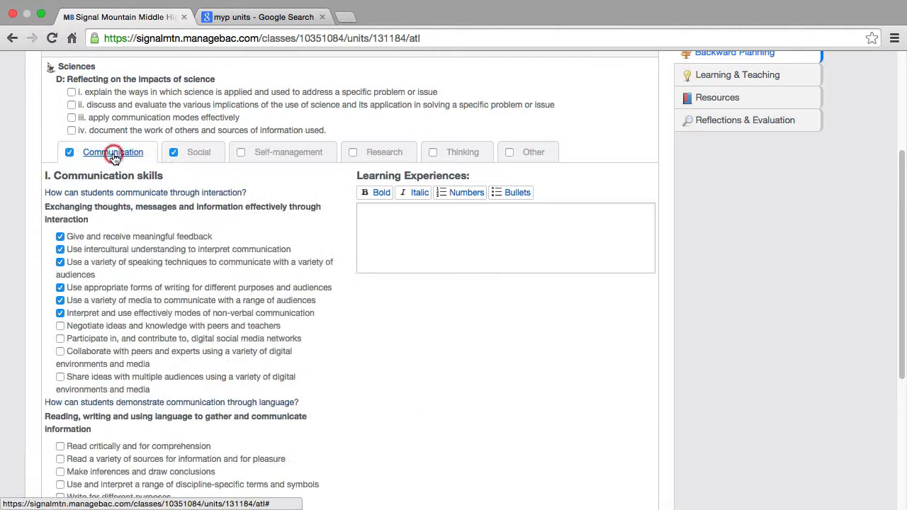
pyautogui.click(389, 230)
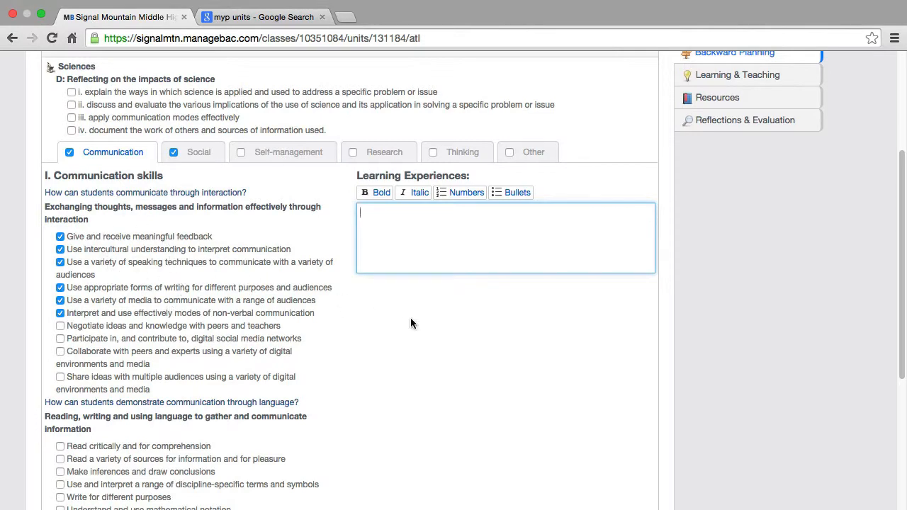
pyautogui.scroll(-2, 361, 336)
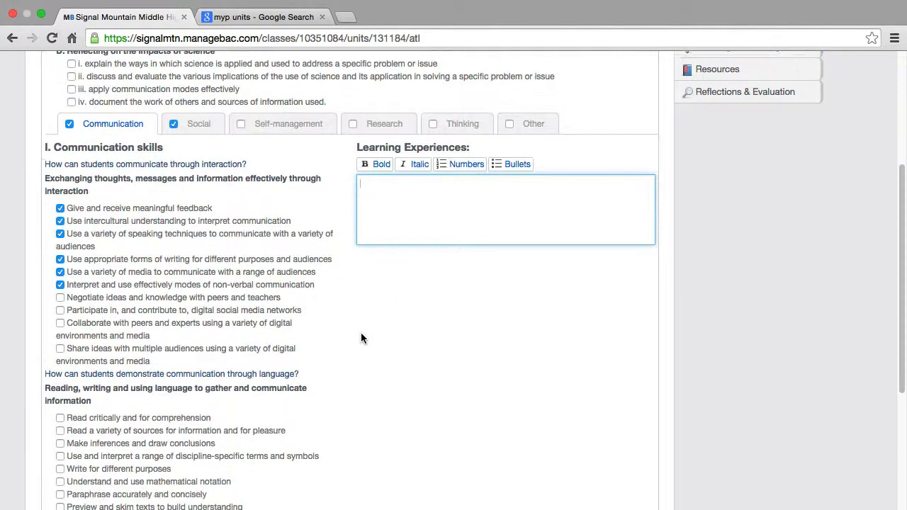
pyautogui.scroll(3, 360, 337)
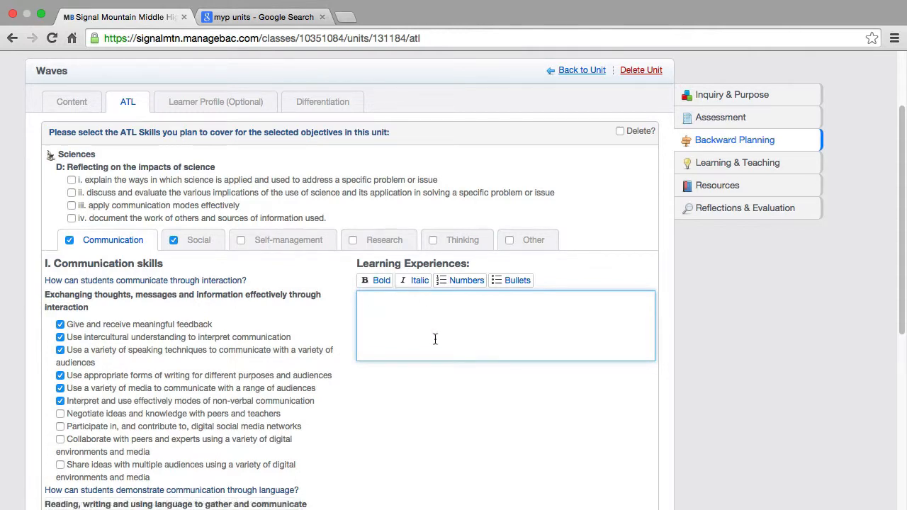
pyautogui.scroll(-5, 442, 396)
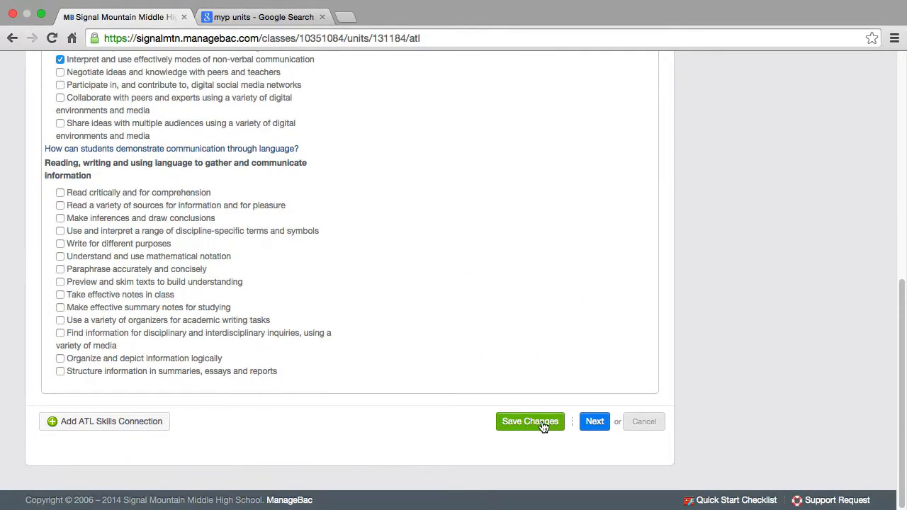
pyautogui.click(543, 426)
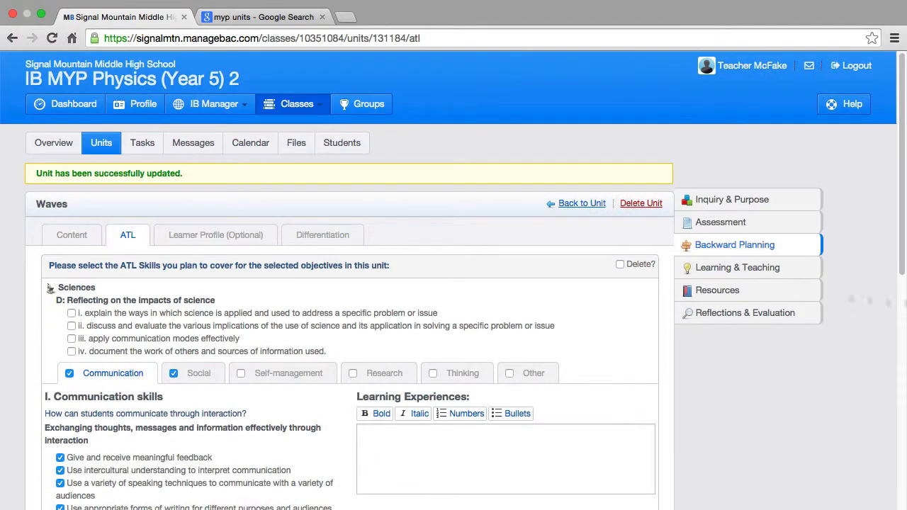
# - Select Thinkers as the emphasized learner profile characteristic for the Waves unit and save the change
pyautogui.click(230, 240)
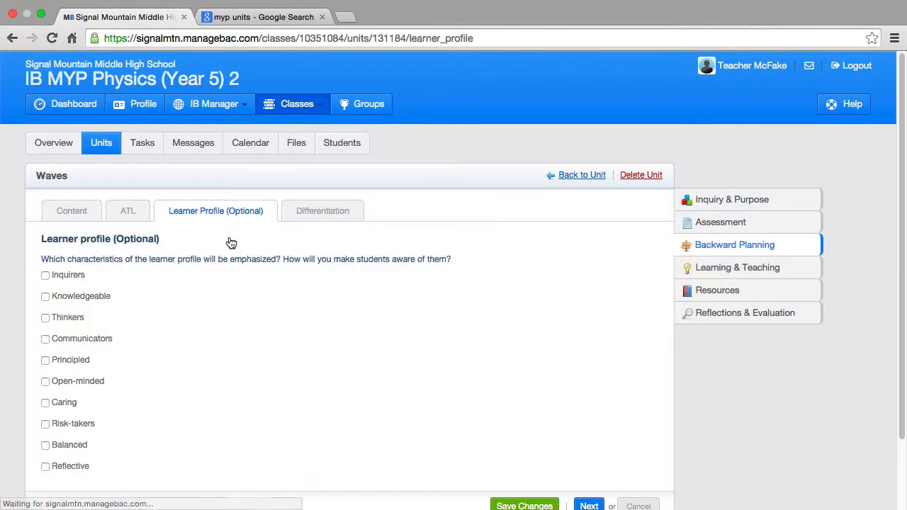
pyautogui.scroll(-3, 237, 274)
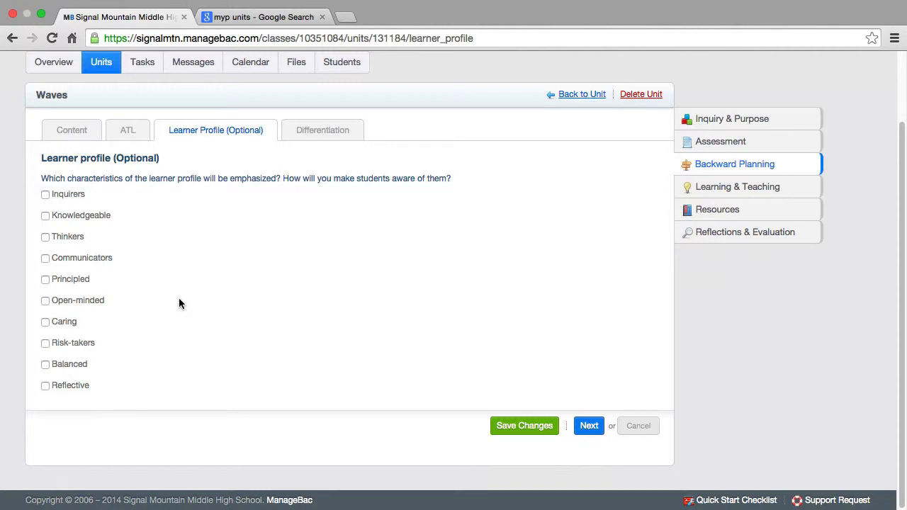
pyautogui.click(46, 236)
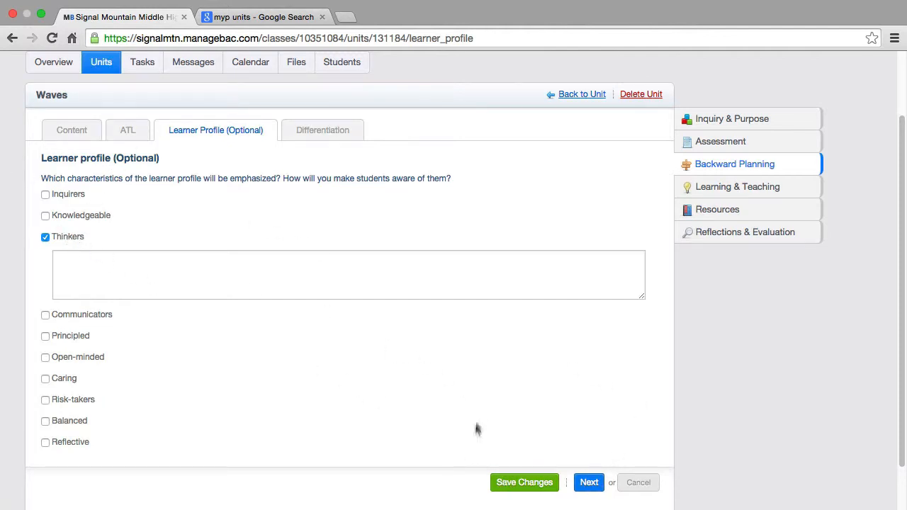
pyautogui.click(524, 483)
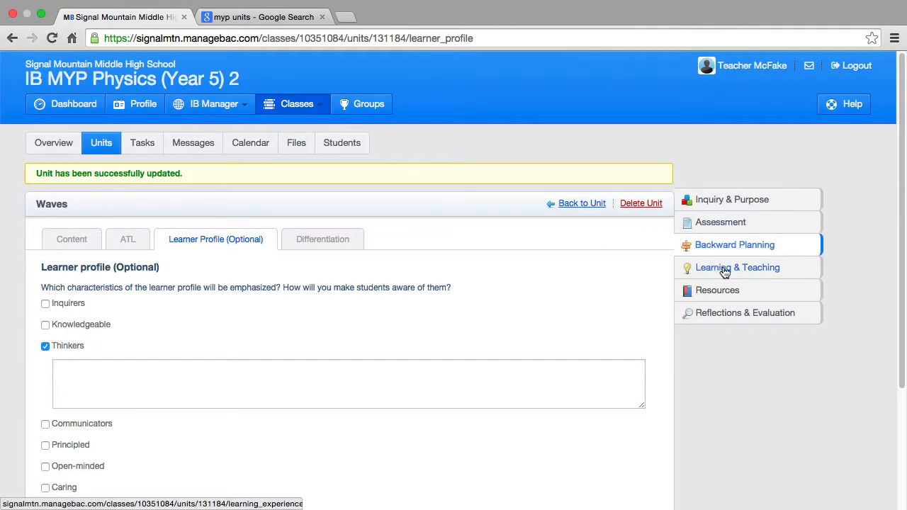
# - Review the Reflections & Evaluation questions for prior to teaching the unit and after teaching the unit
pyautogui.click(739, 315)
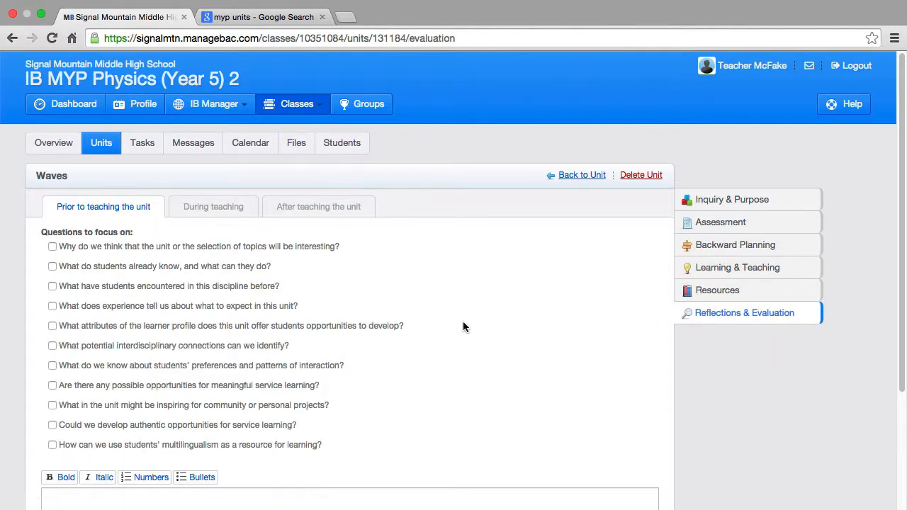
pyautogui.scroll(-2, 463, 322)
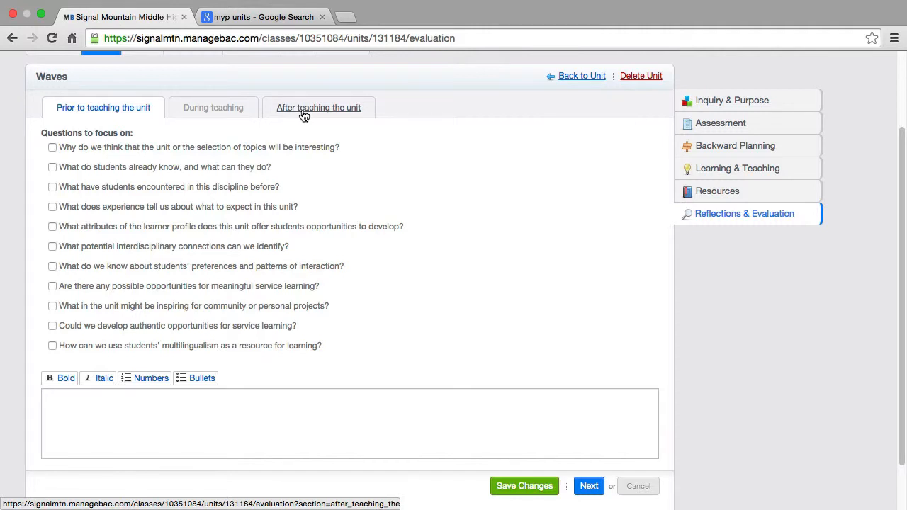
pyautogui.click(303, 112)
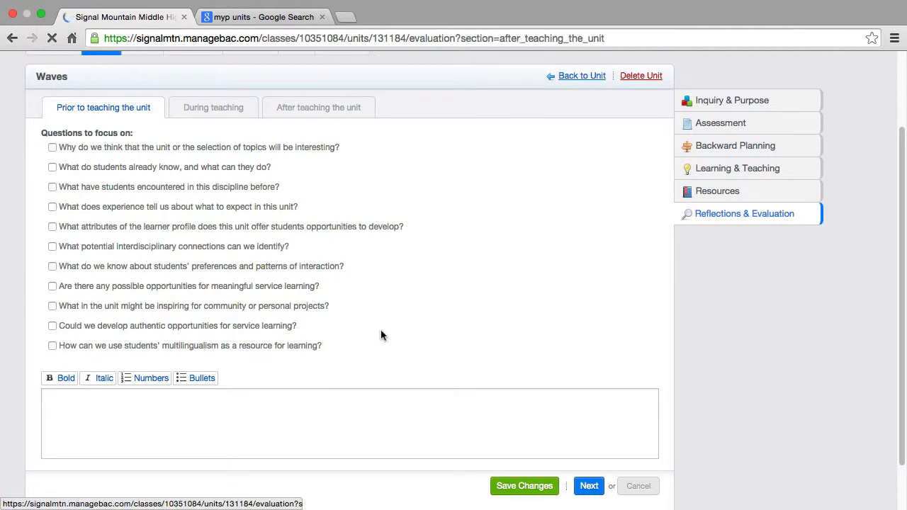
pyautogui.scroll(-5, 364, 383)
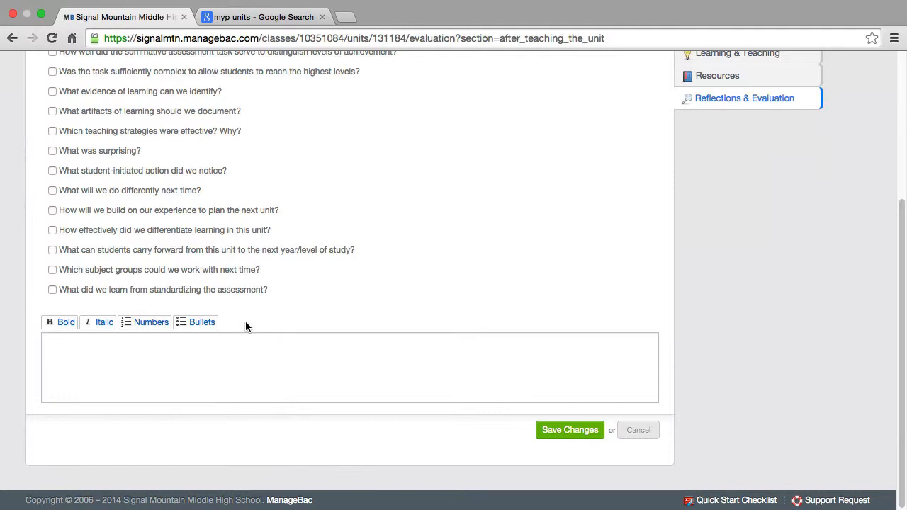
pyautogui.scroll(1, 245, 327)
# - Try to save a blank Journal resource for the Waves unit
pyautogui.click(714, 94)
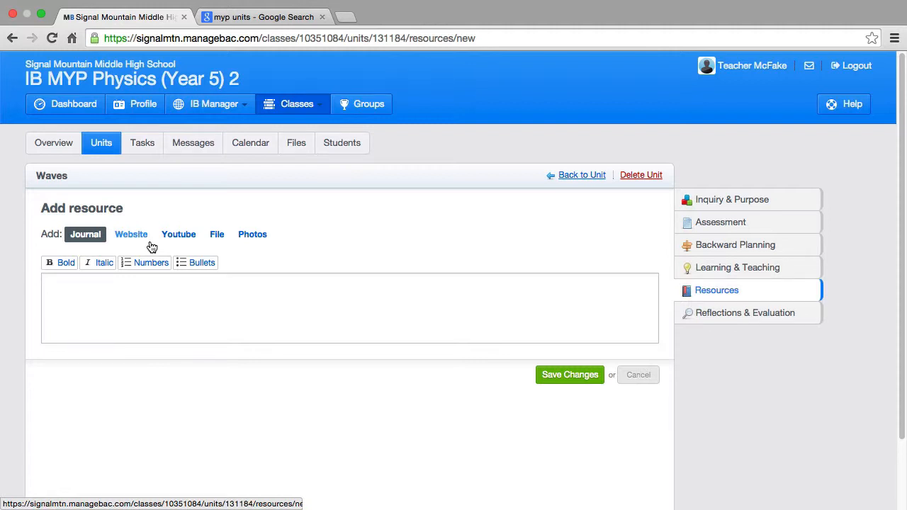
pyautogui.click(584, 376)
# - Return to the class's units overview and review the summary of the current Waves unit
pyautogui.click(102, 142)
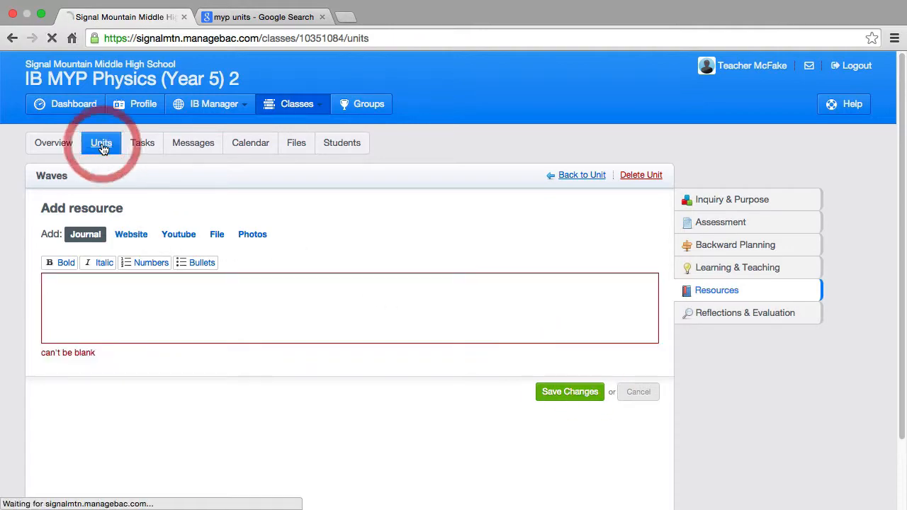
pyautogui.scroll(-10, 241, 269)
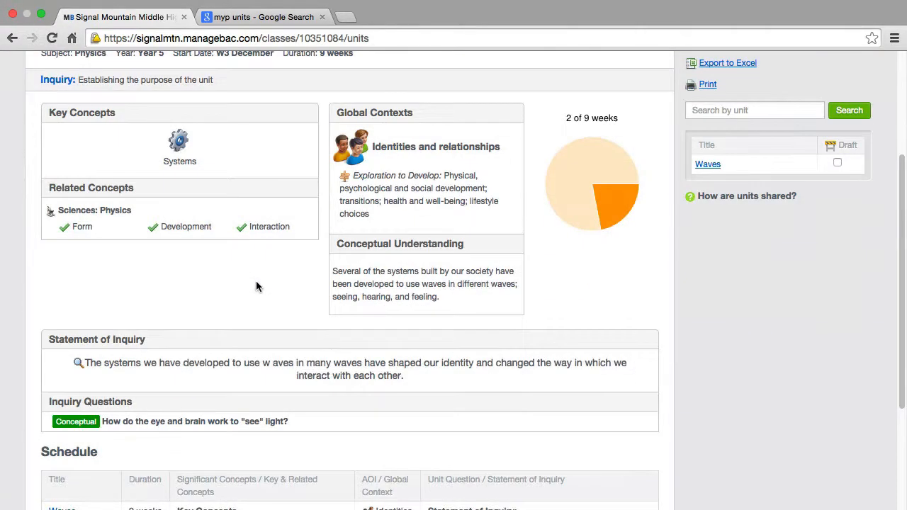
pyautogui.scroll(10, 256, 284)
pyautogui.scroll(-1, 255, 284)
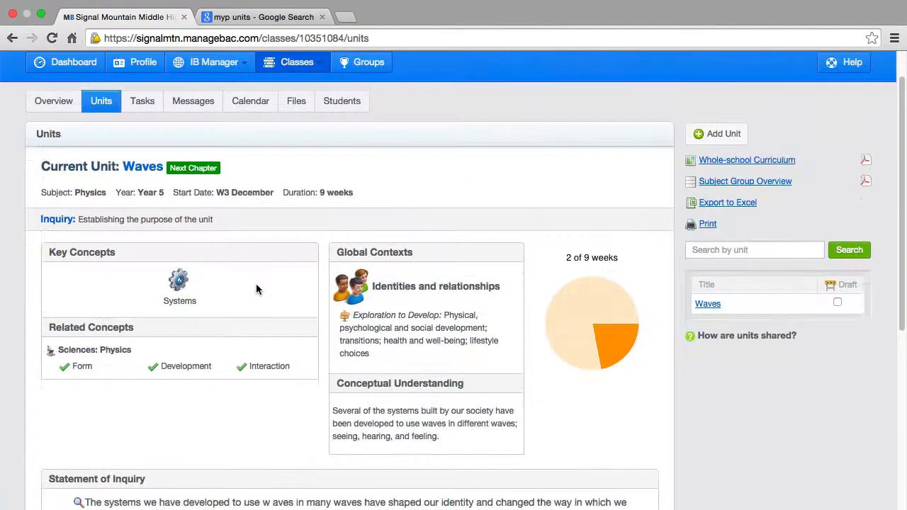
pyautogui.scroll(2, 255, 284)
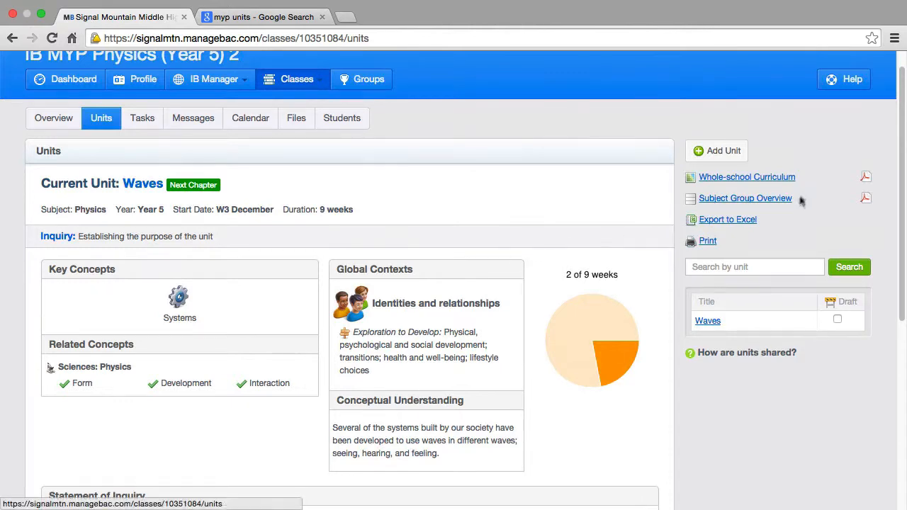
# - Preview the printable version of the units overview, cancel printing and return to the overview
pyautogui.click(706, 243)
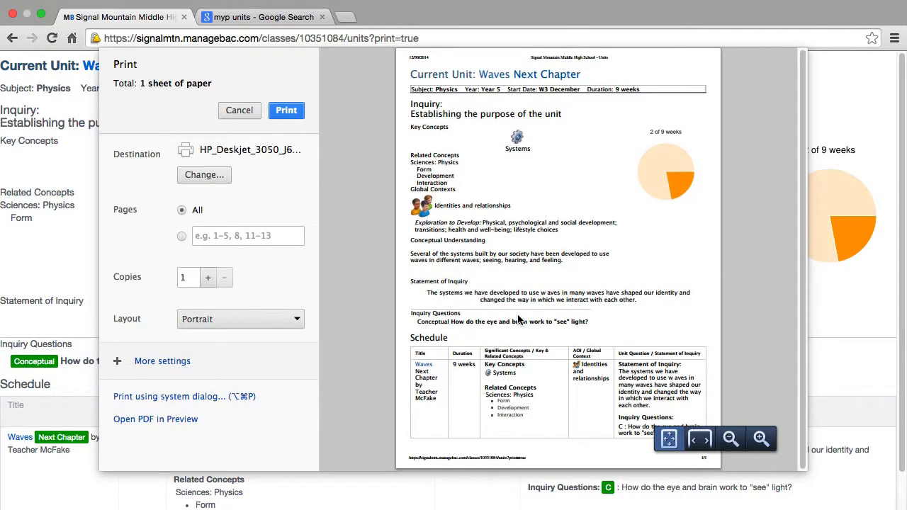
pyautogui.click(253, 109)
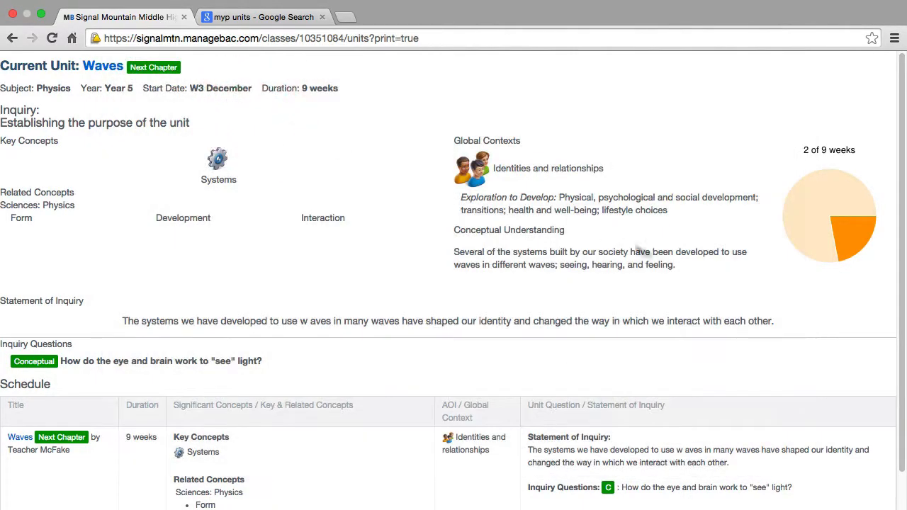
pyautogui.click(12, 40)
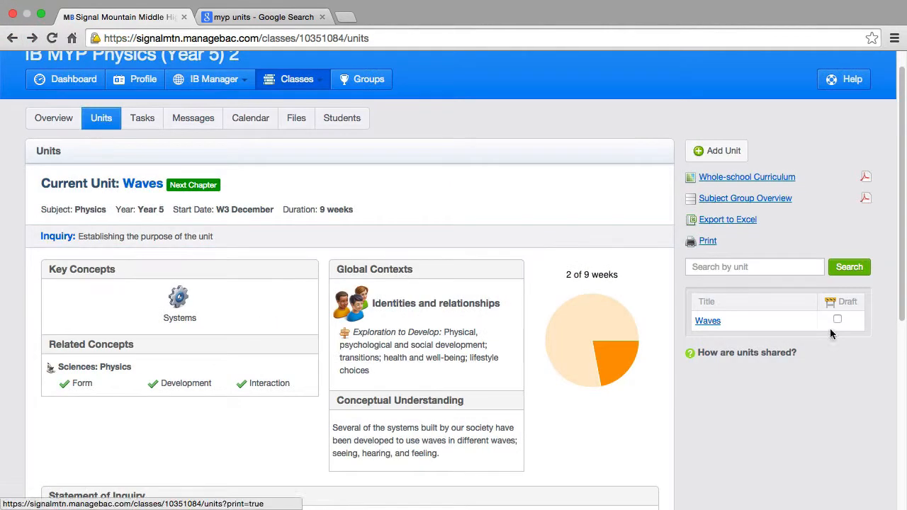
# - Open the Subject Group Overview and review the Waves unit's concepts, objectives, knowledge and skills, and ATL entries
pyautogui.click(745, 202)
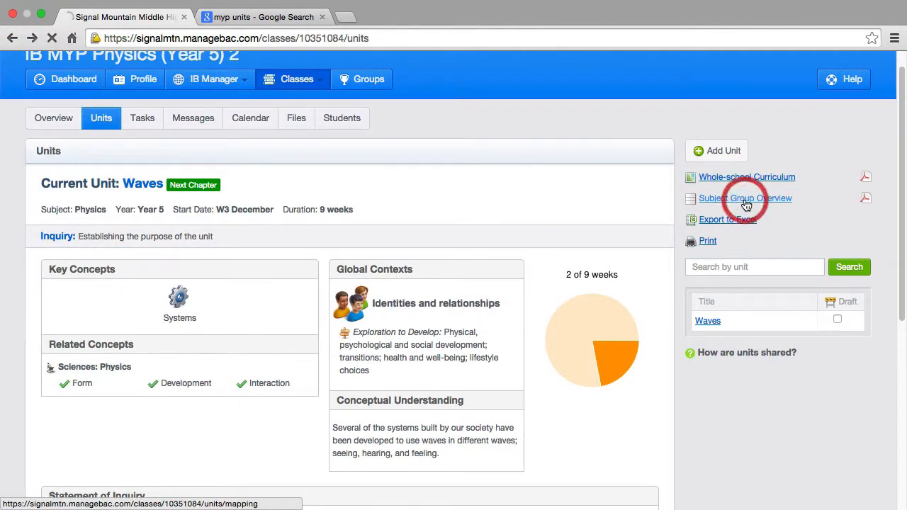
pyautogui.scroll(-7, 503, 322)
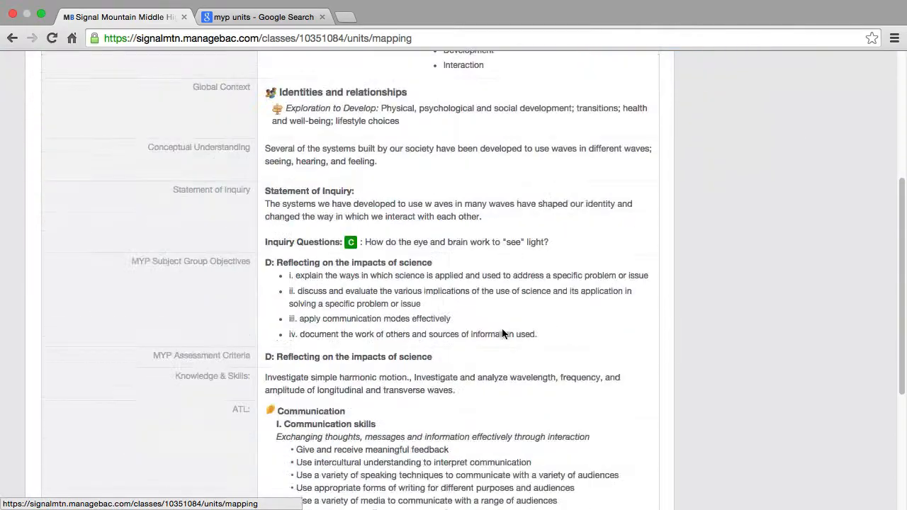
pyautogui.scroll(3, 502, 328)
pyautogui.scroll(5, 502, 328)
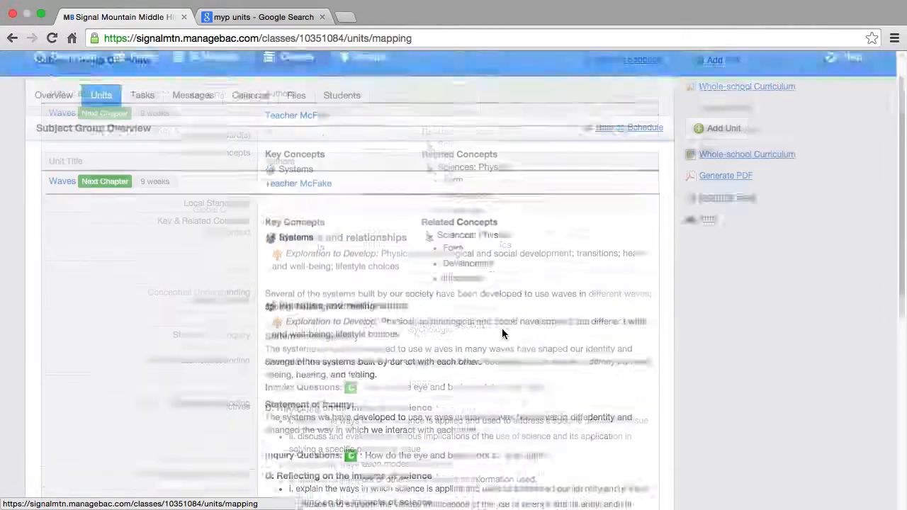